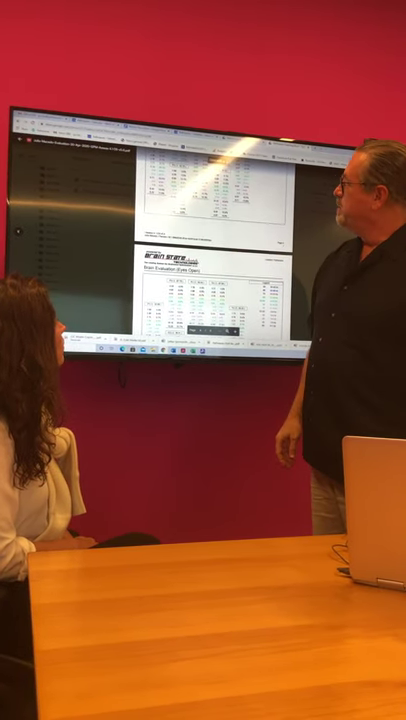
pyautogui.scroll(-3, 210, 250)
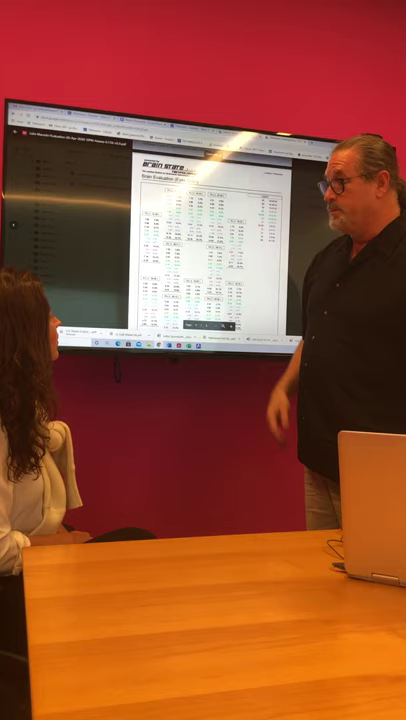